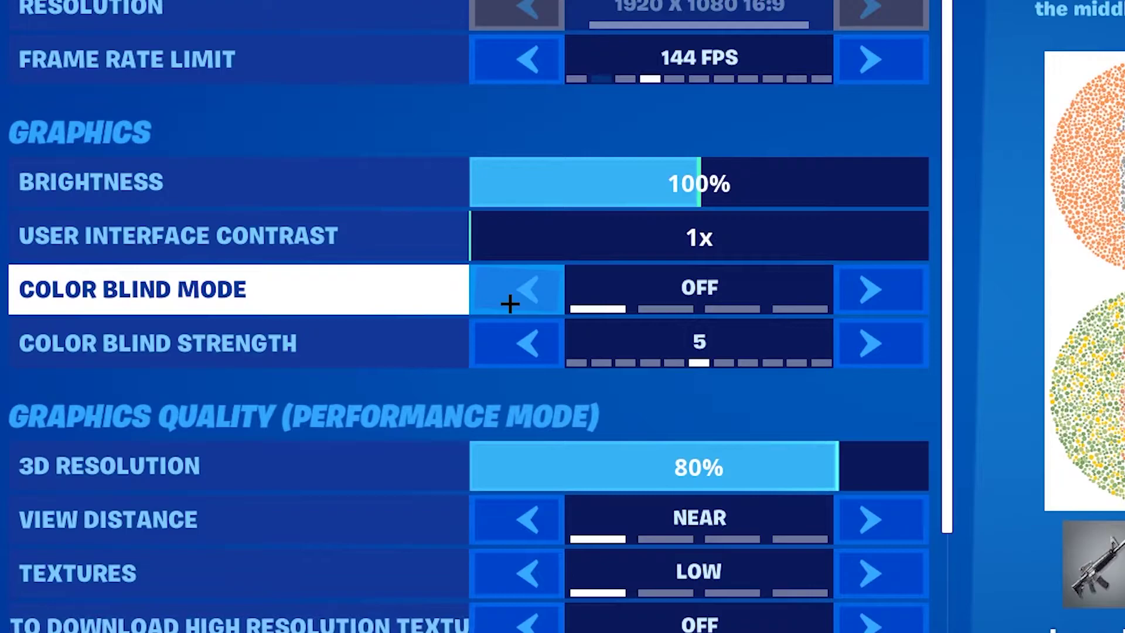
Step: Raise the View Distance by one level in Fortnite's Performance Mode graphics quality settings
scroll(510, 303, down, 4)
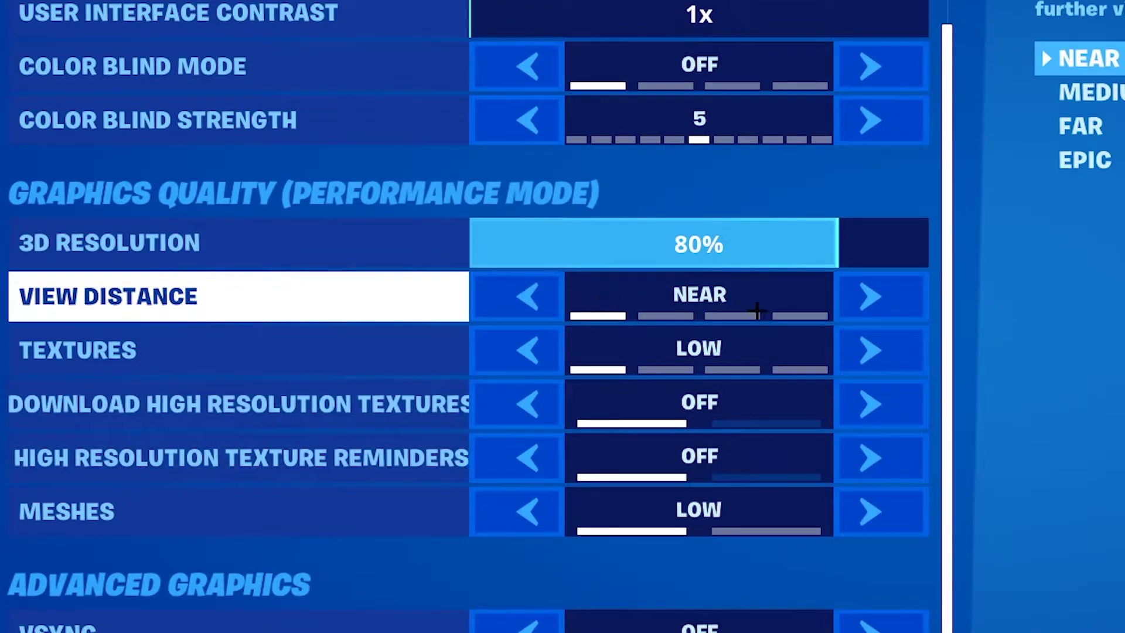
click(865, 302)
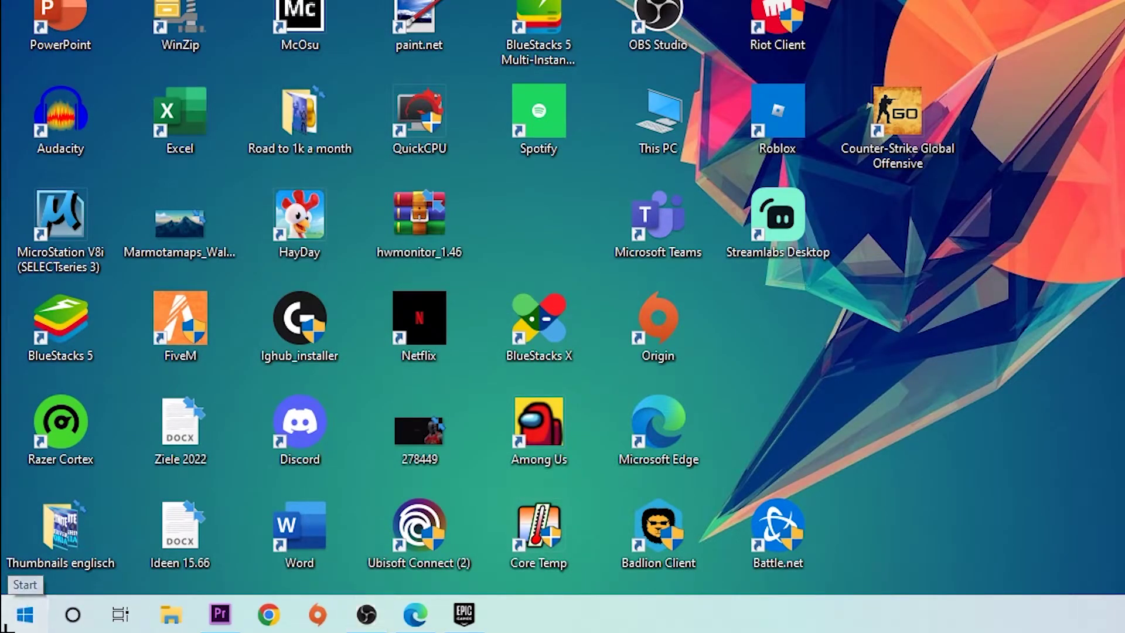
Step: Switch to Windows Settings and review the Xbox Game Bar, Captures and Game Mode pages of the Gaming settings
click(5, 626)
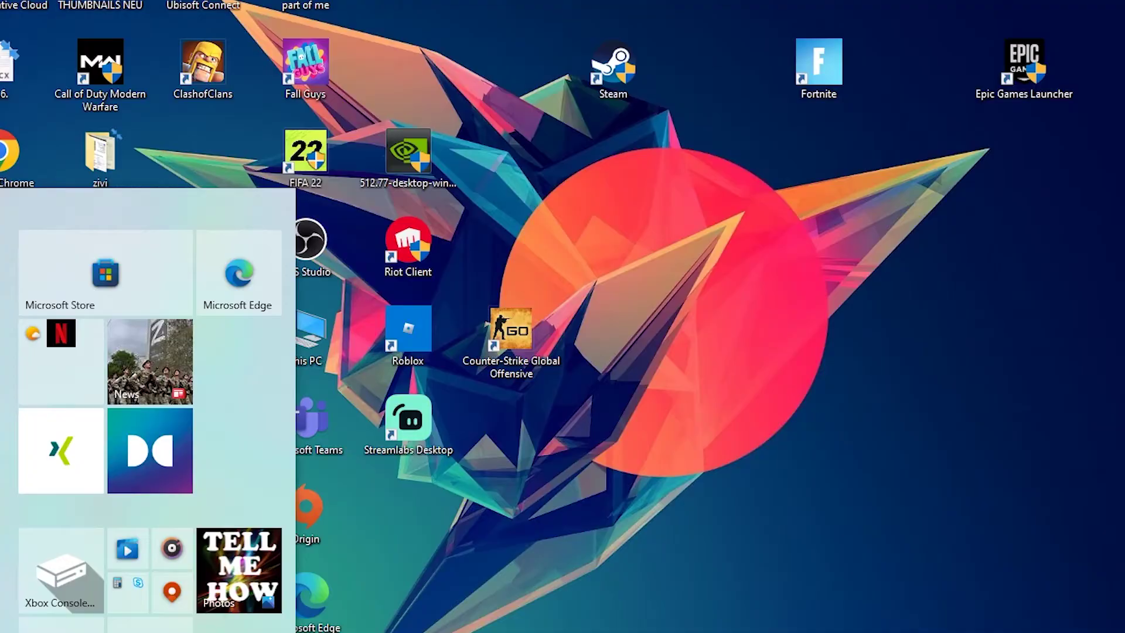
click(23, 520)
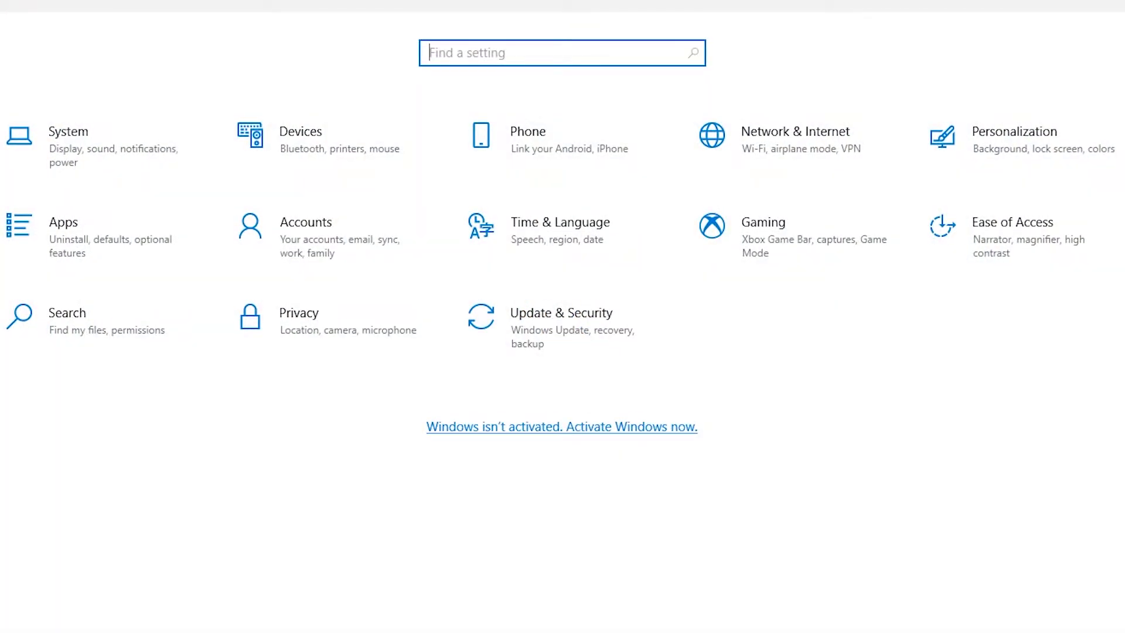
click(762, 231)
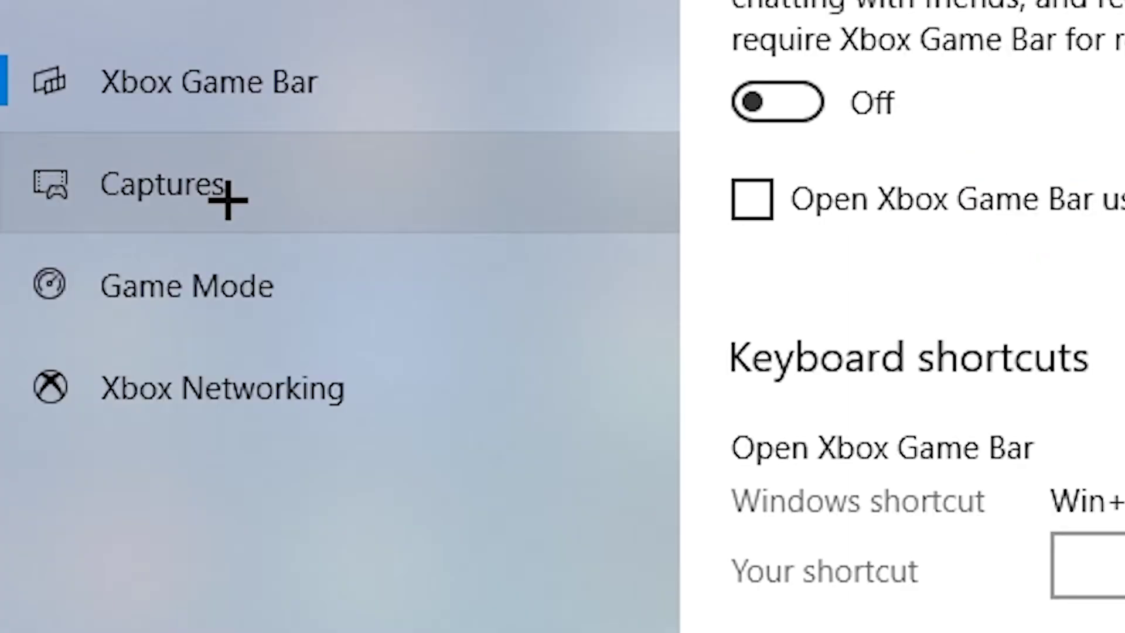
click(62, 163)
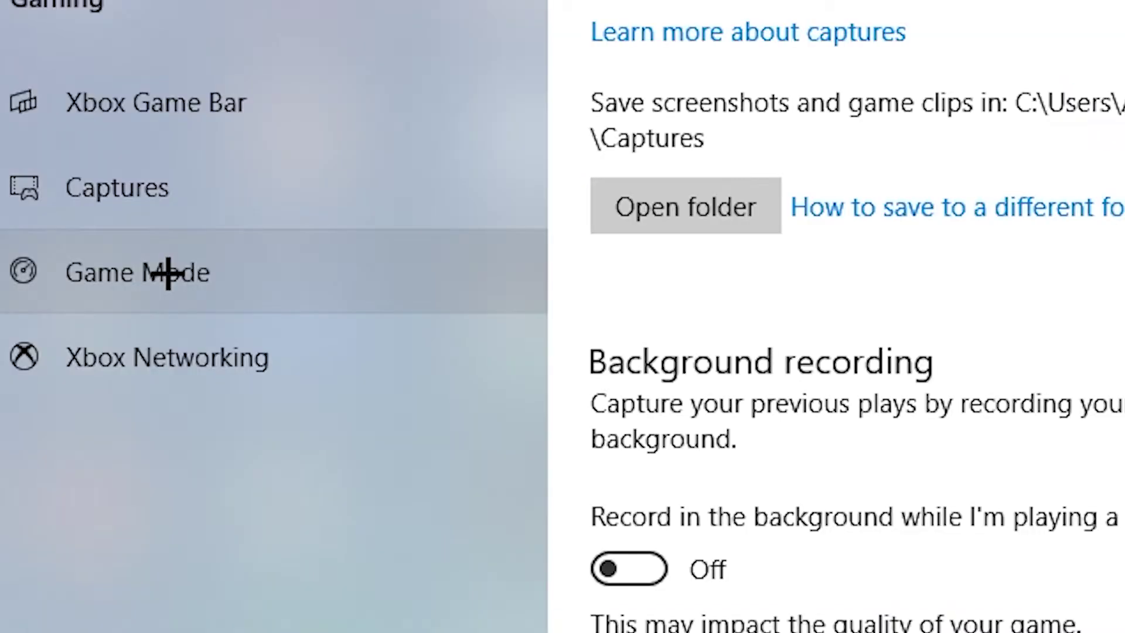
click(166, 273)
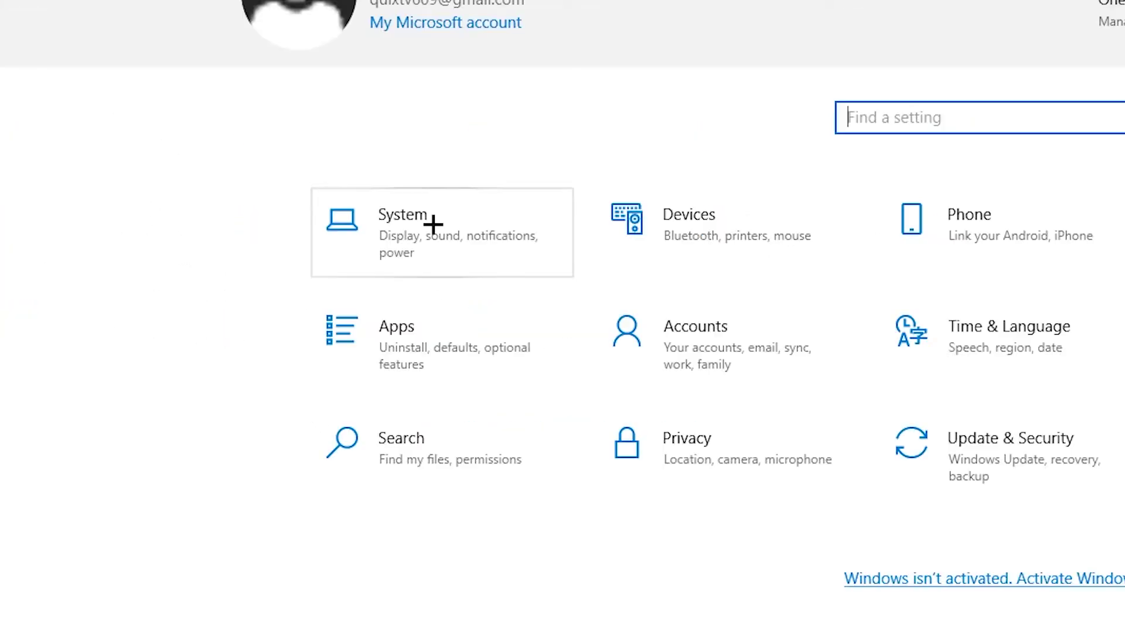
Step: Activate the High performance power plan through the additional power settings of Power & sleep
click(433, 224)
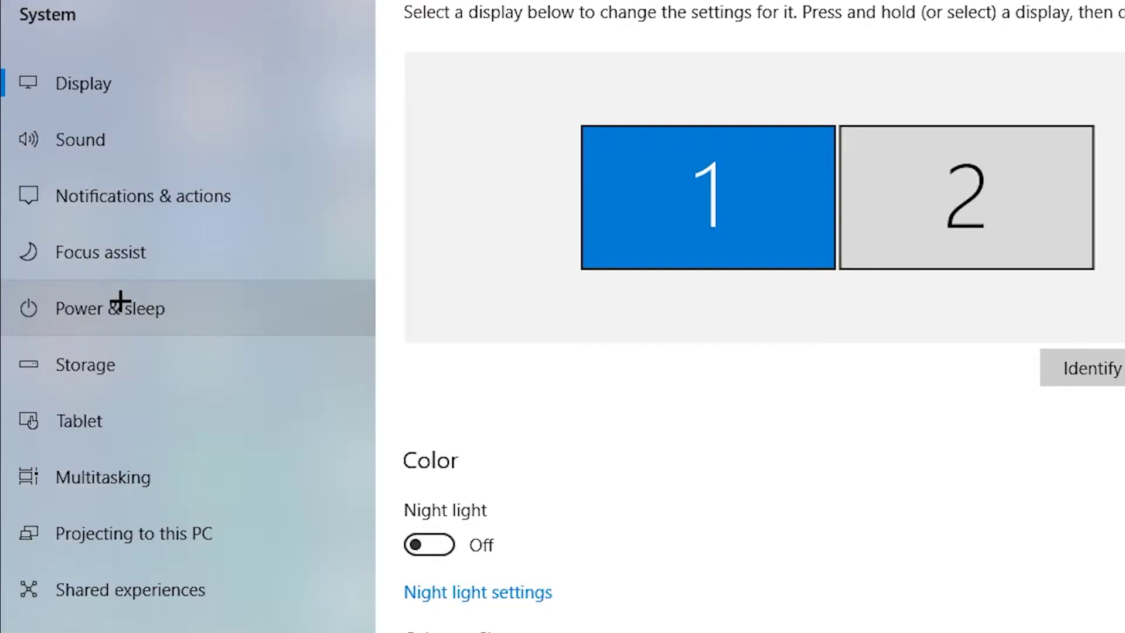
click(58, 239)
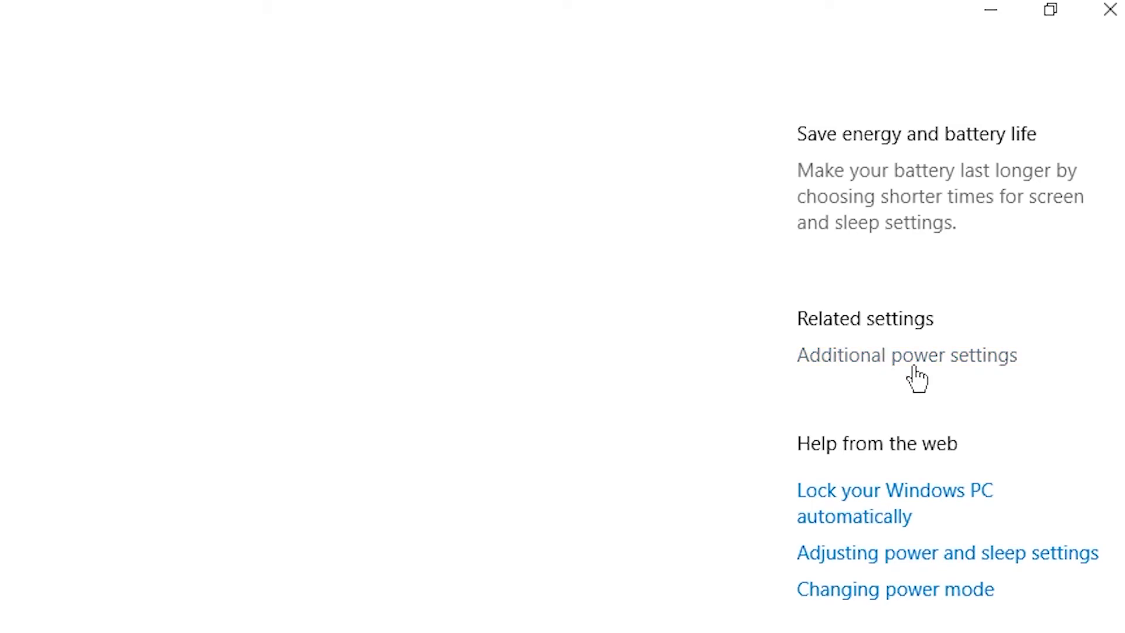
click(914, 367)
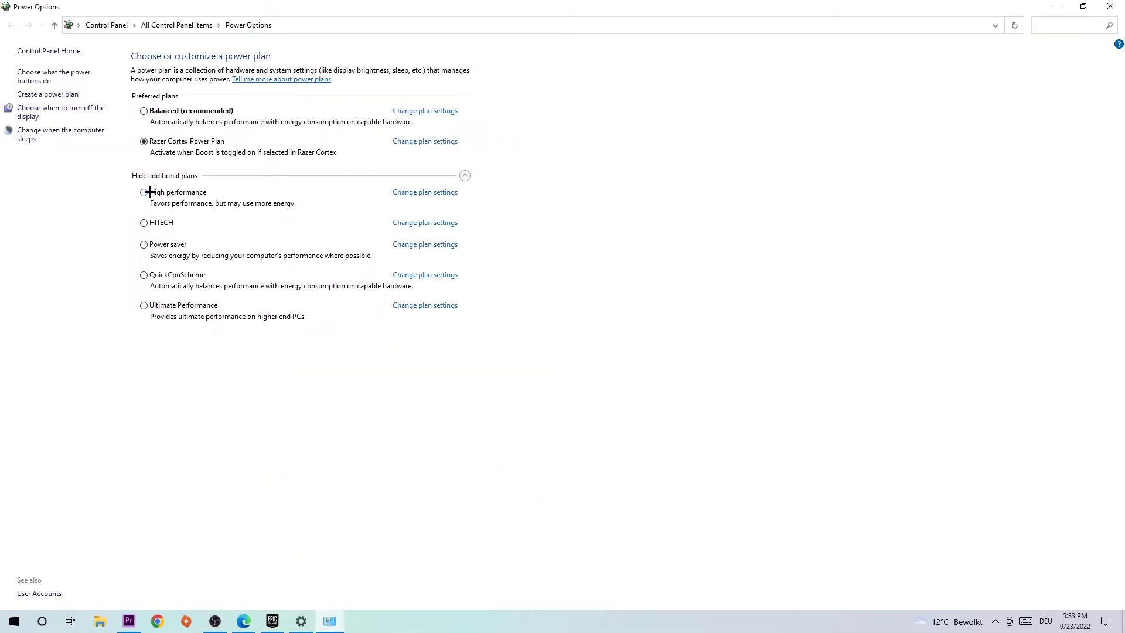
click(150, 192)
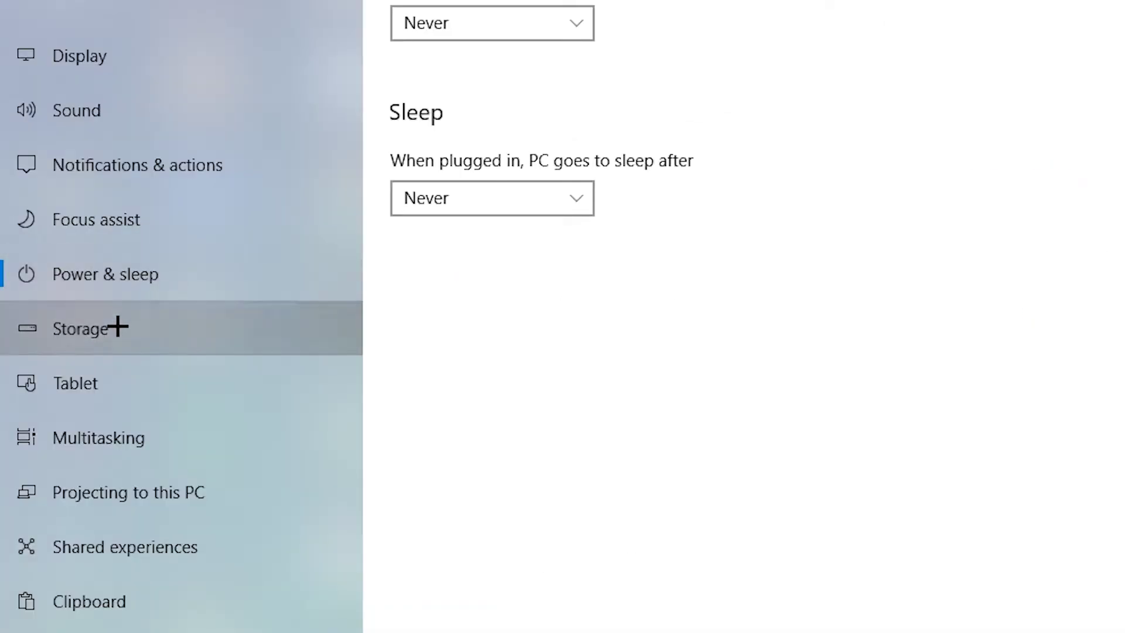
Step: Configure Storage Sense to run every week
click(117, 326)
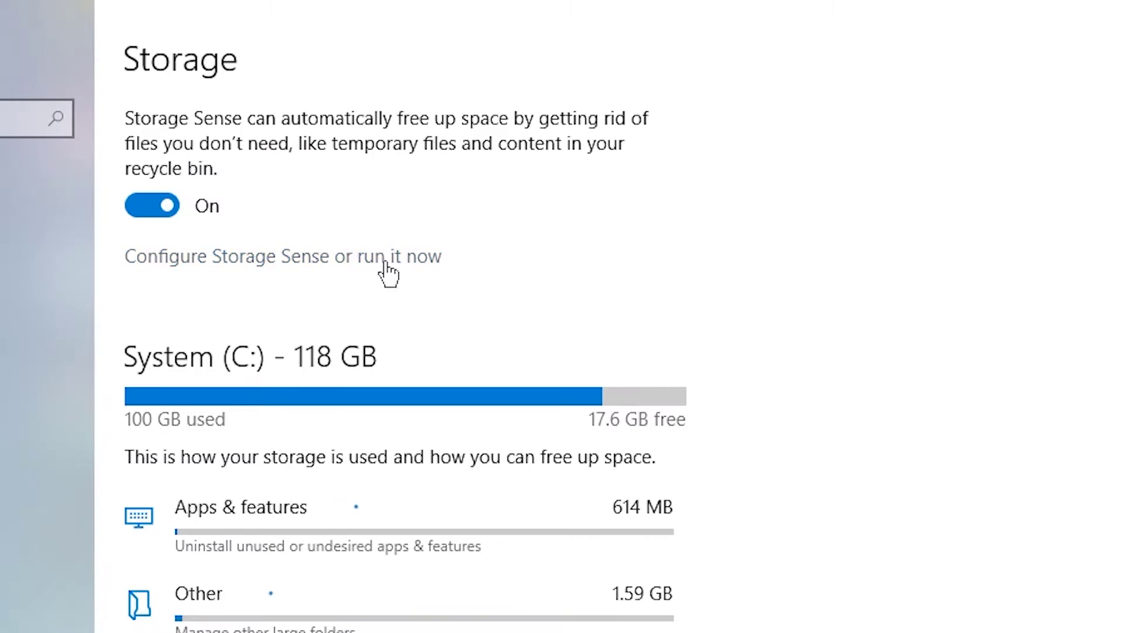
click(386, 258)
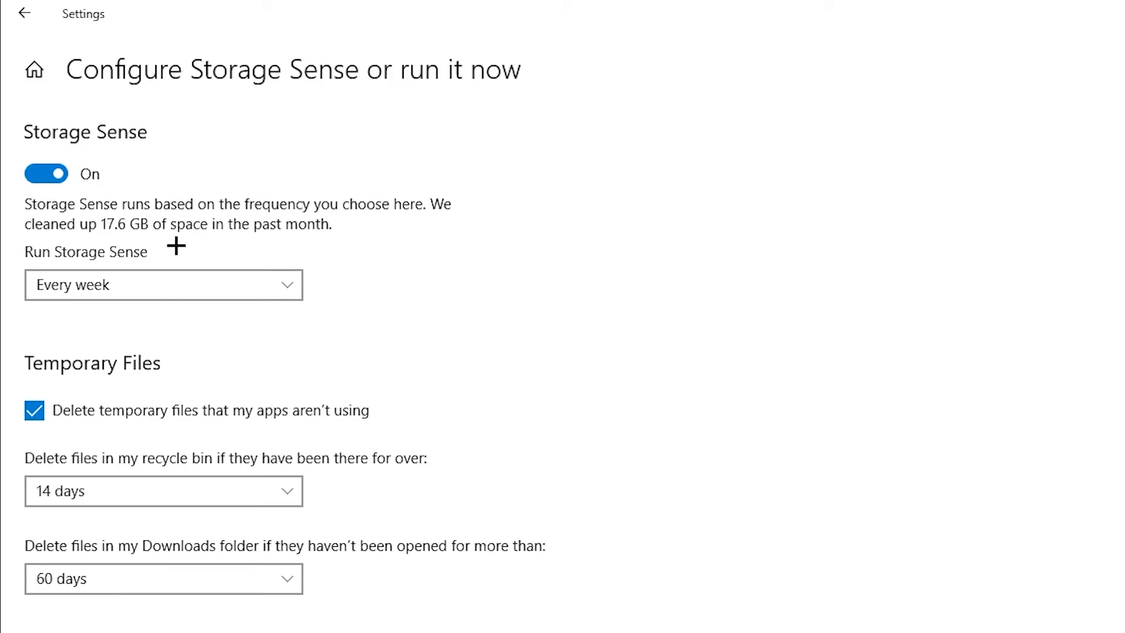
click(105, 283)
click(106, 283)
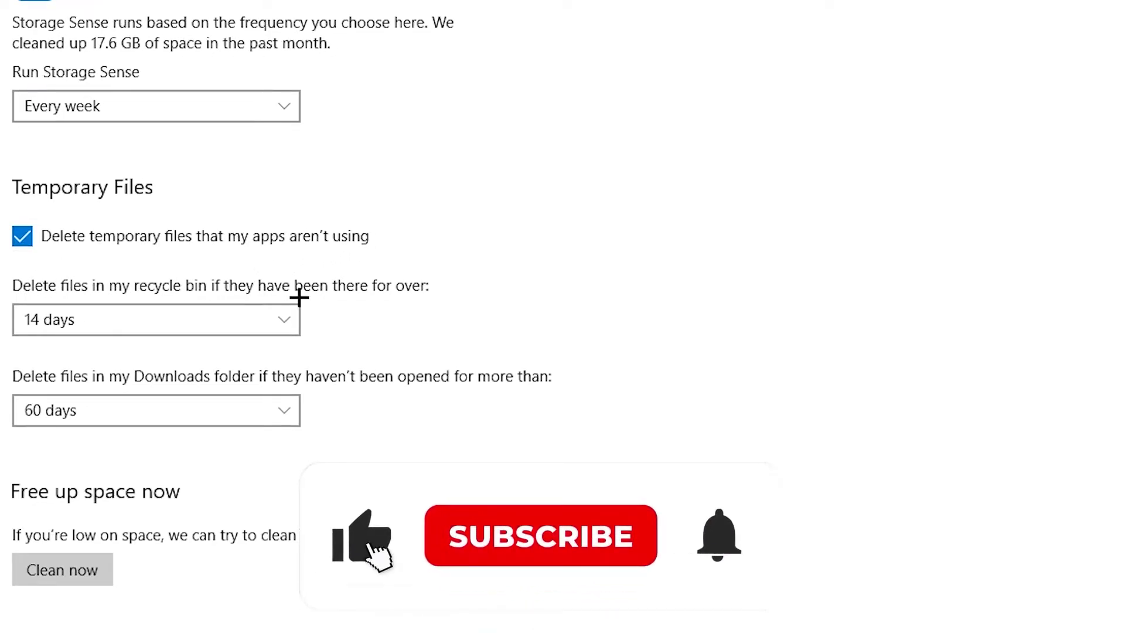
Step: Set automatic deletion to 14 days for the recycle bin and 60 days for Downloads, and clean up files now
click(87, 327)
click(87, 327)
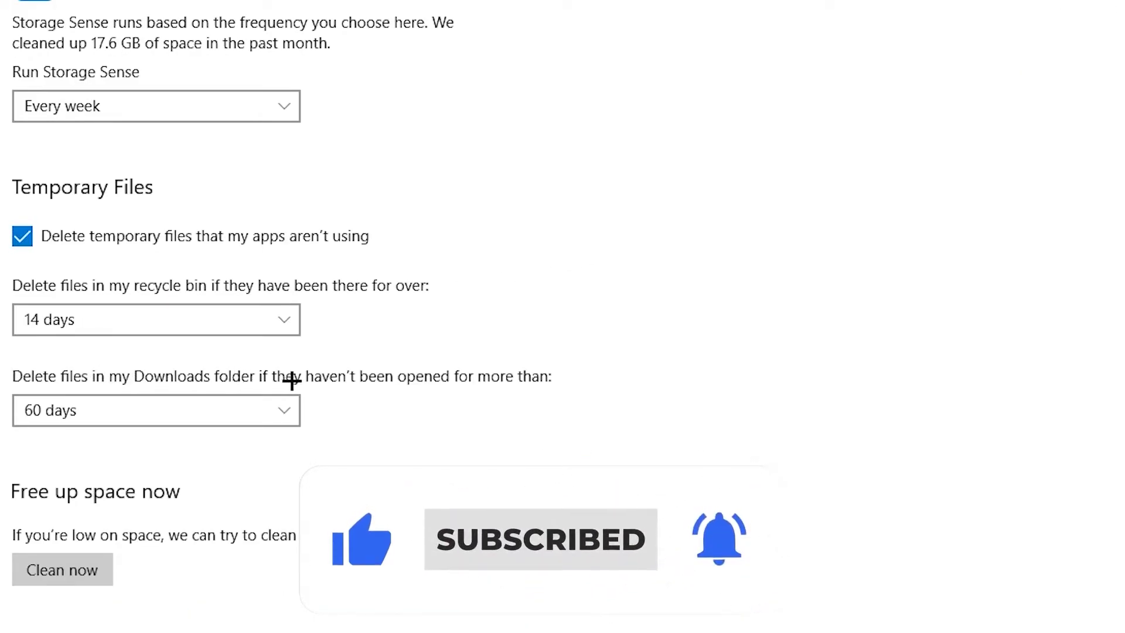
click(127, 408)
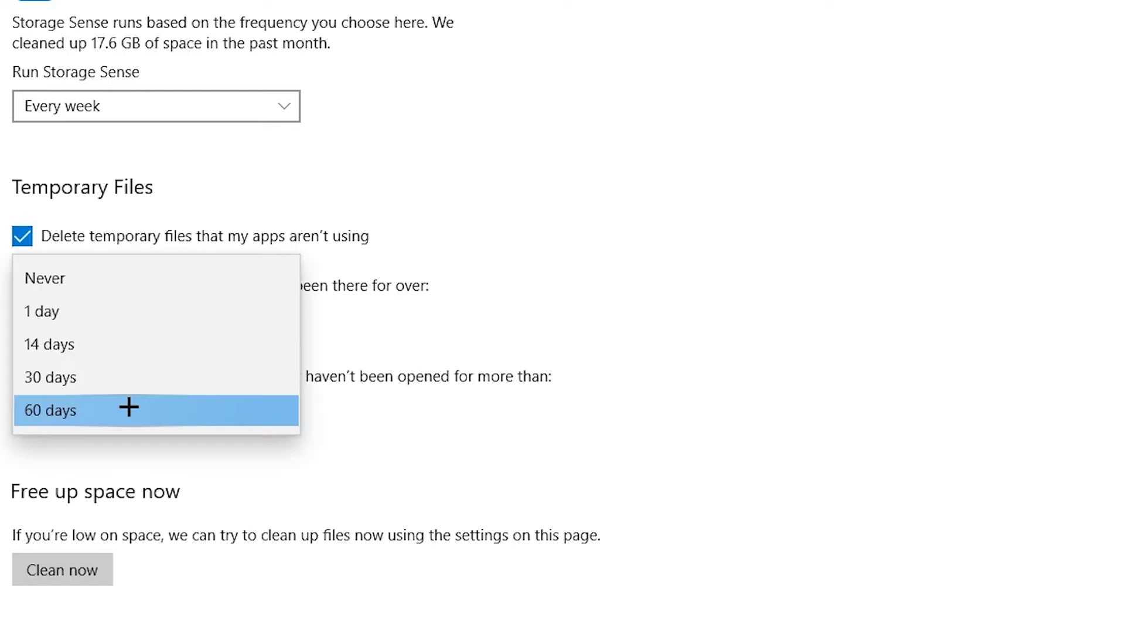
click(128, 409)
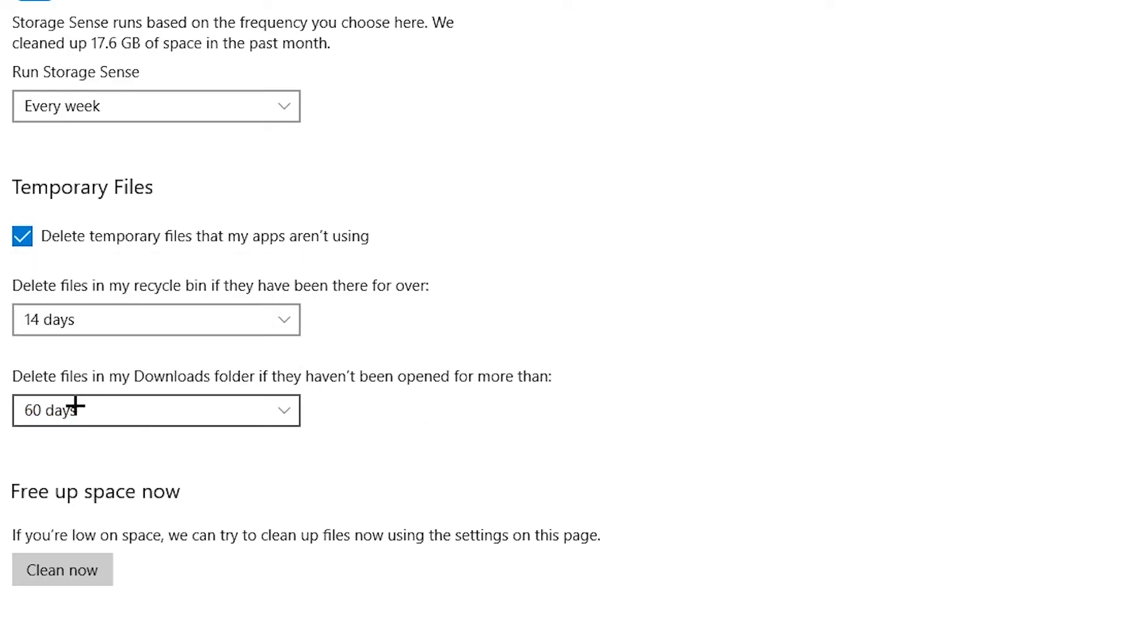
click(47, 565)
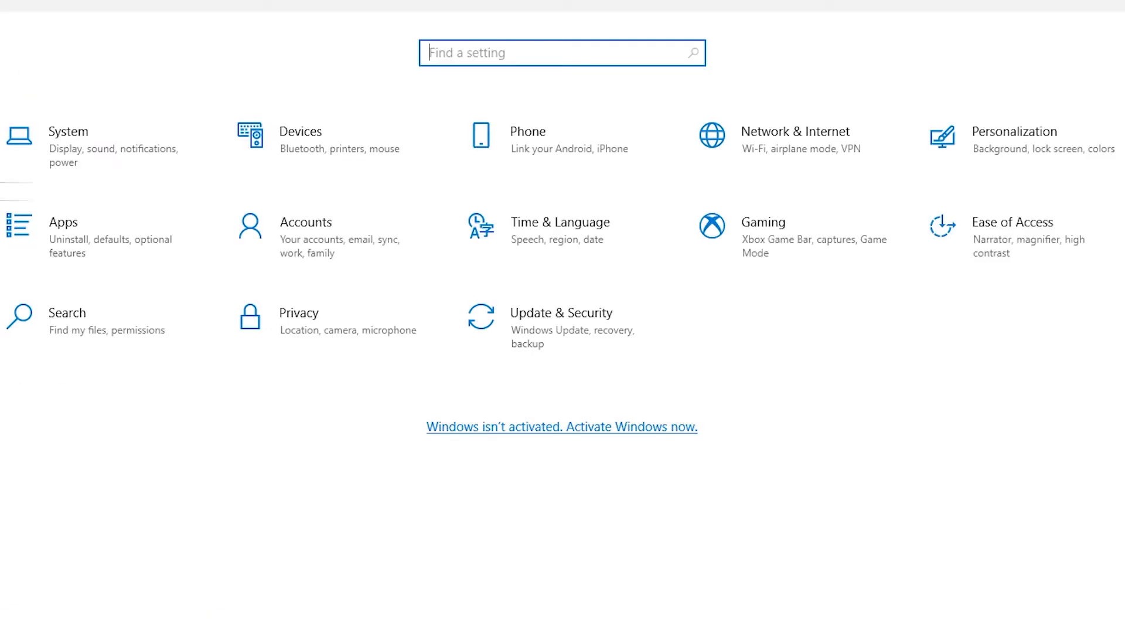
Step: Check the Windows Update page in Update & Security and close Settings
click(600, 344)
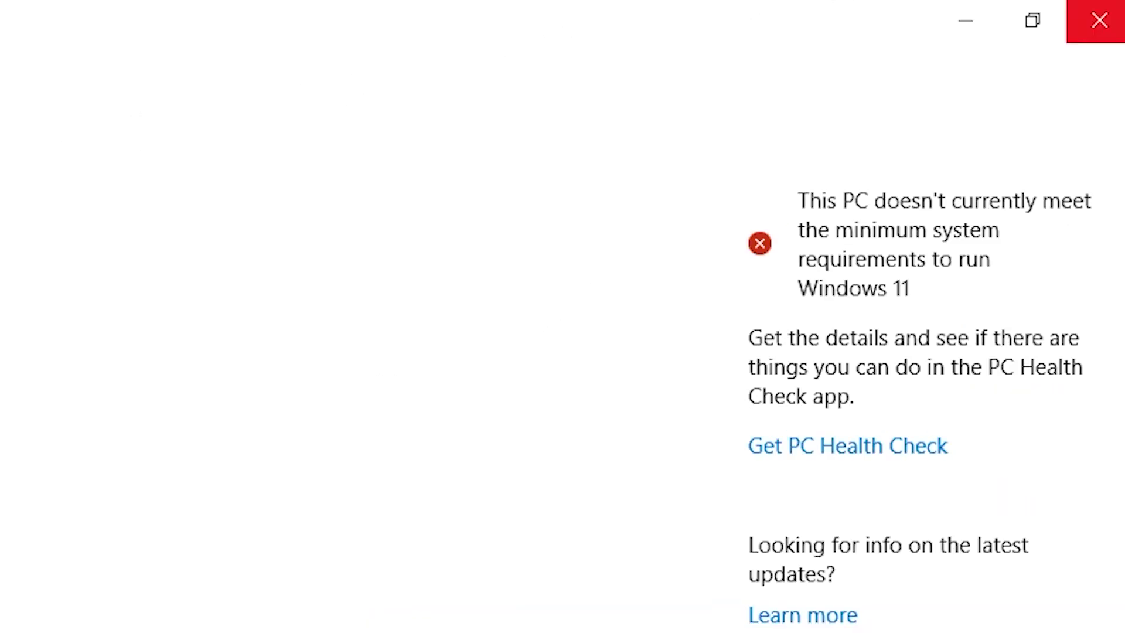
click(1112, 9)
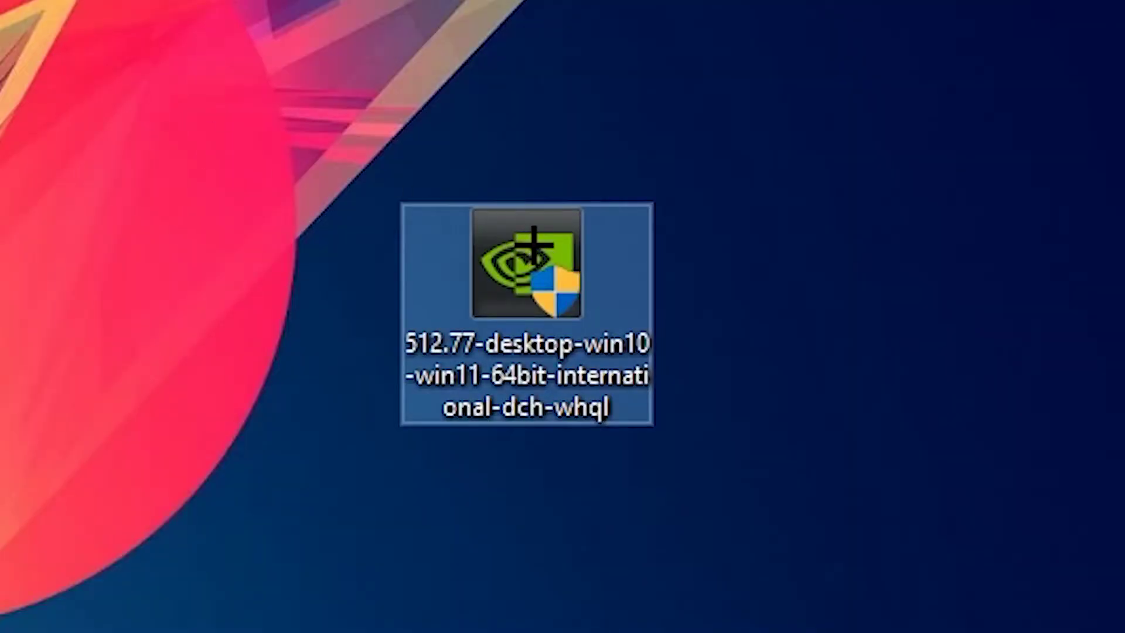
mouse_move(530, 245)
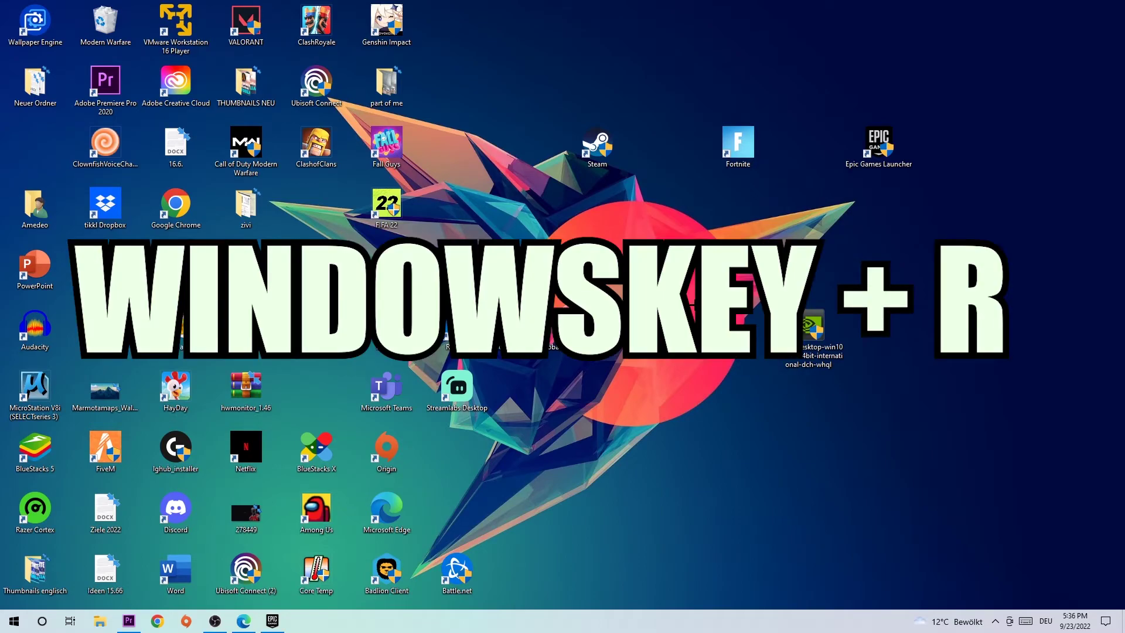
Step: Open the Windows Temp folder by running temp from the Run dialog
key(super+r)
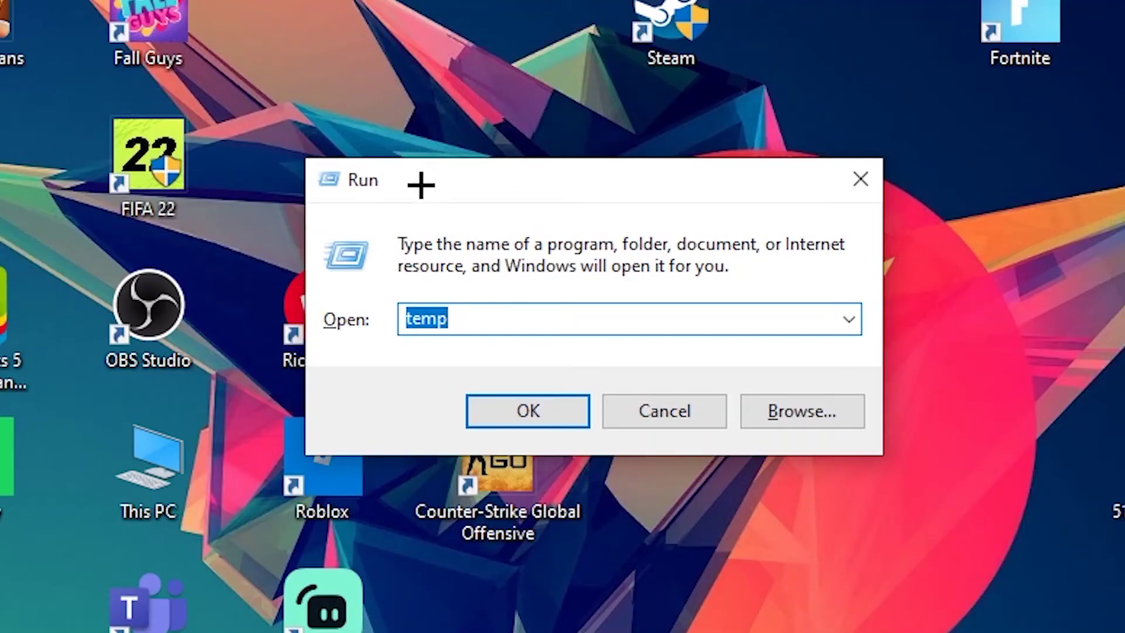
double_click(489, 328)
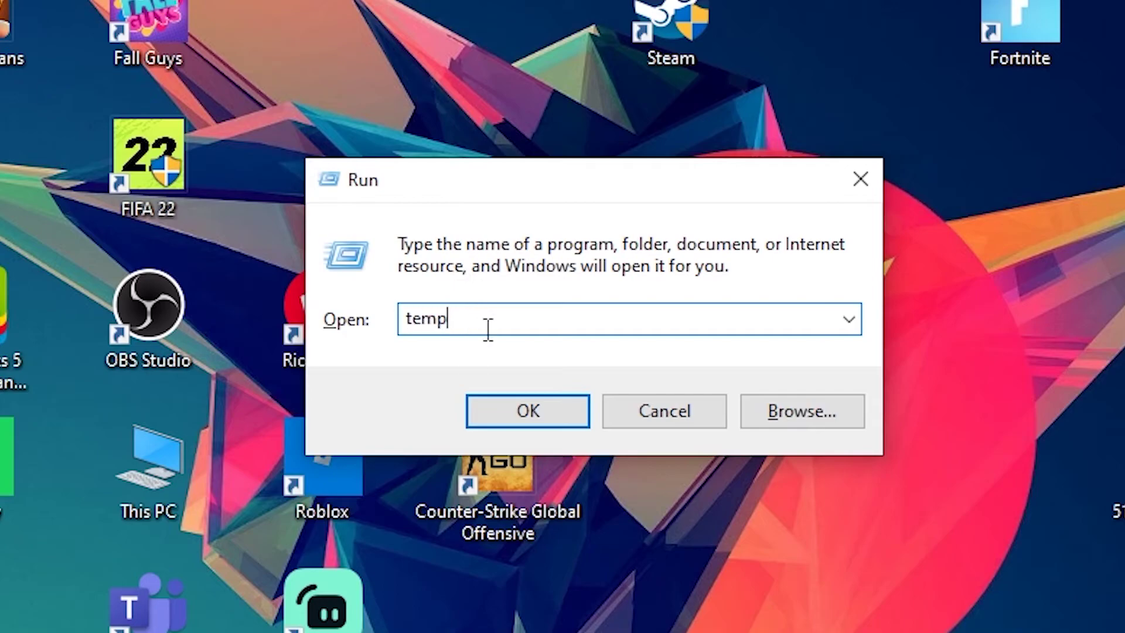
text(t)
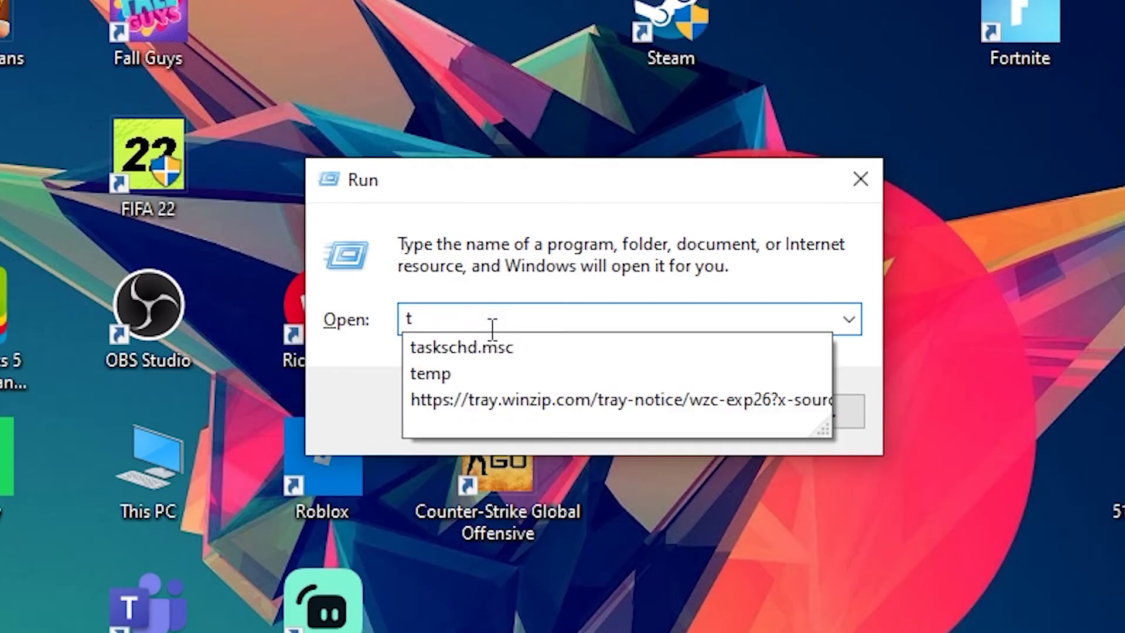
text(emp)
key(Return)
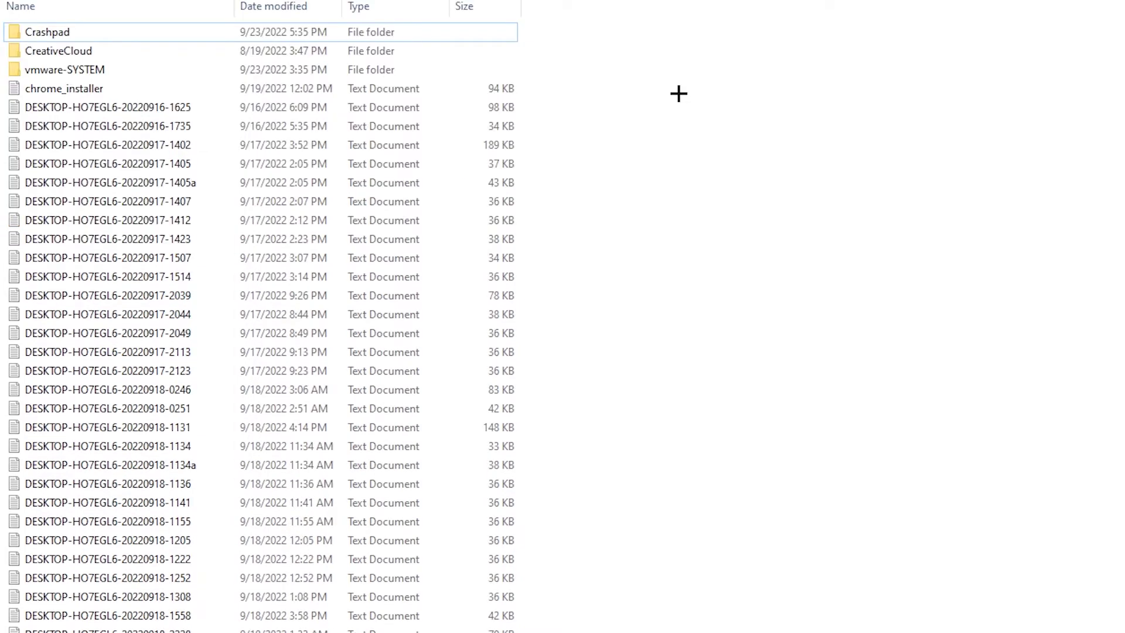
Step: Select all files in the Temp folder and delete them
drag(681, 265, 199, 463)
right_click(197, 464)
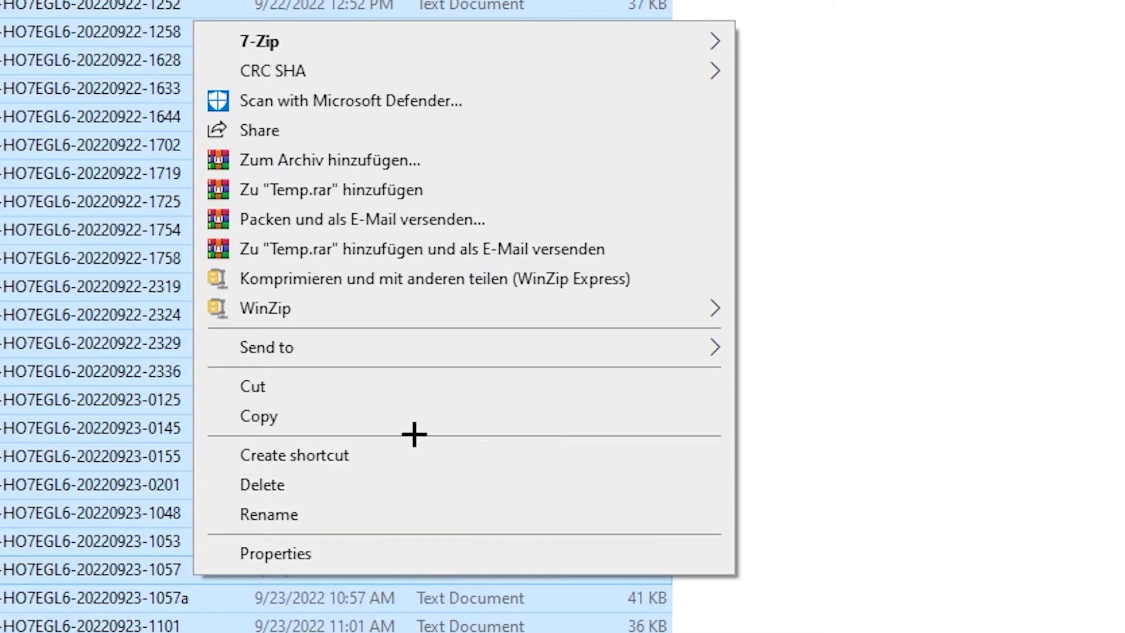
click(326, 494)
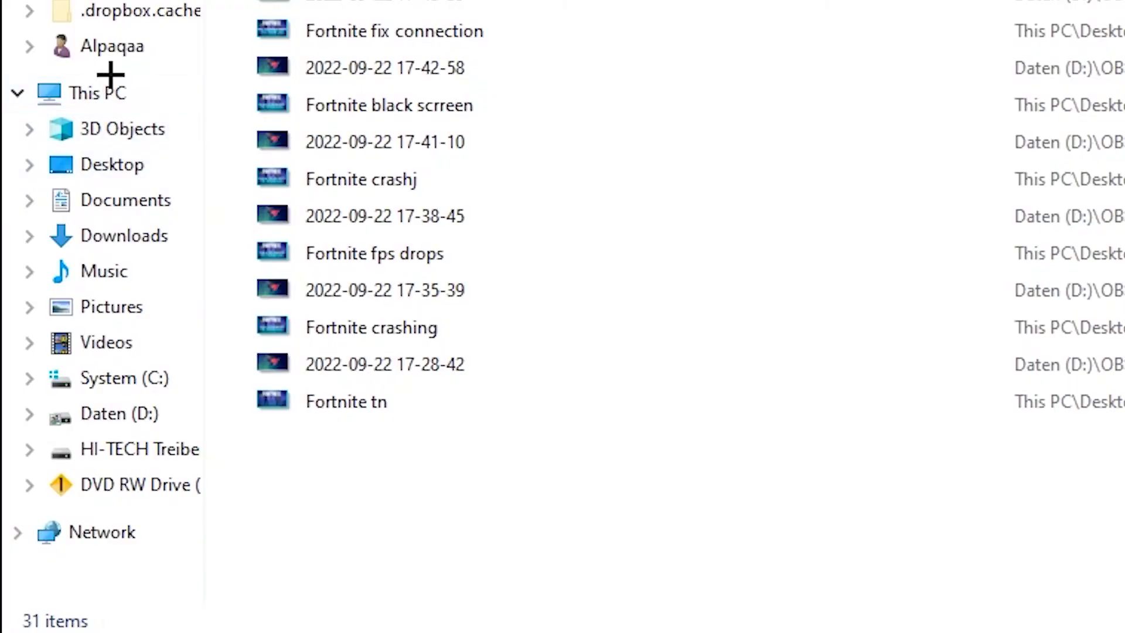
Step: In the advanced system settings of This PC, set the visual effects to Adjust for best performance and apply the change
click(111, 106)
right_click(115, 106)
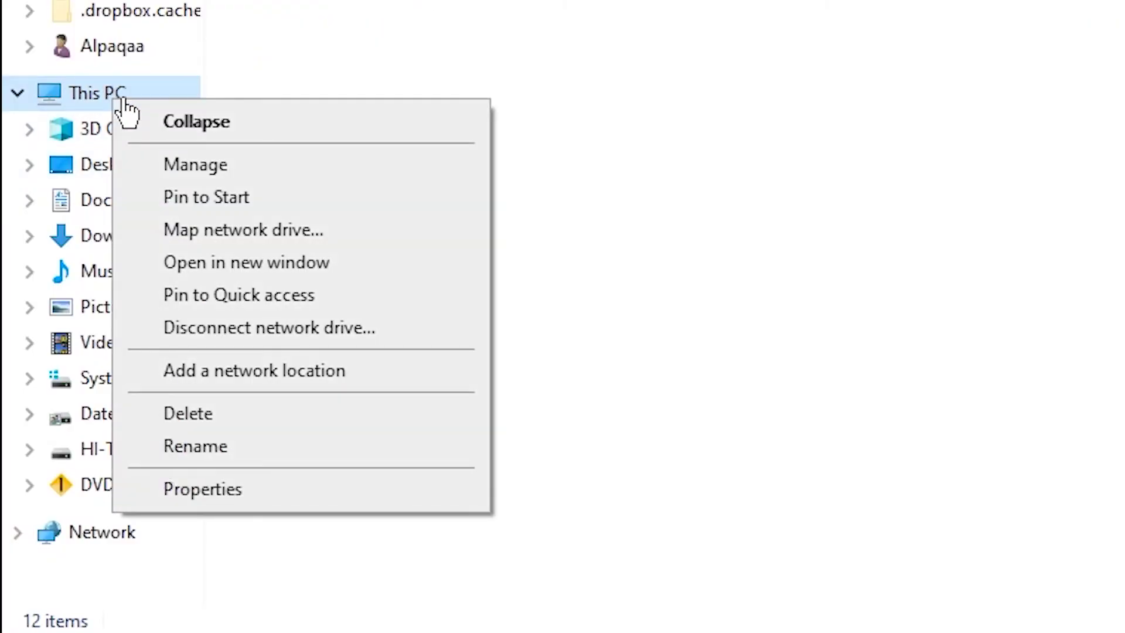
click(231, 491)
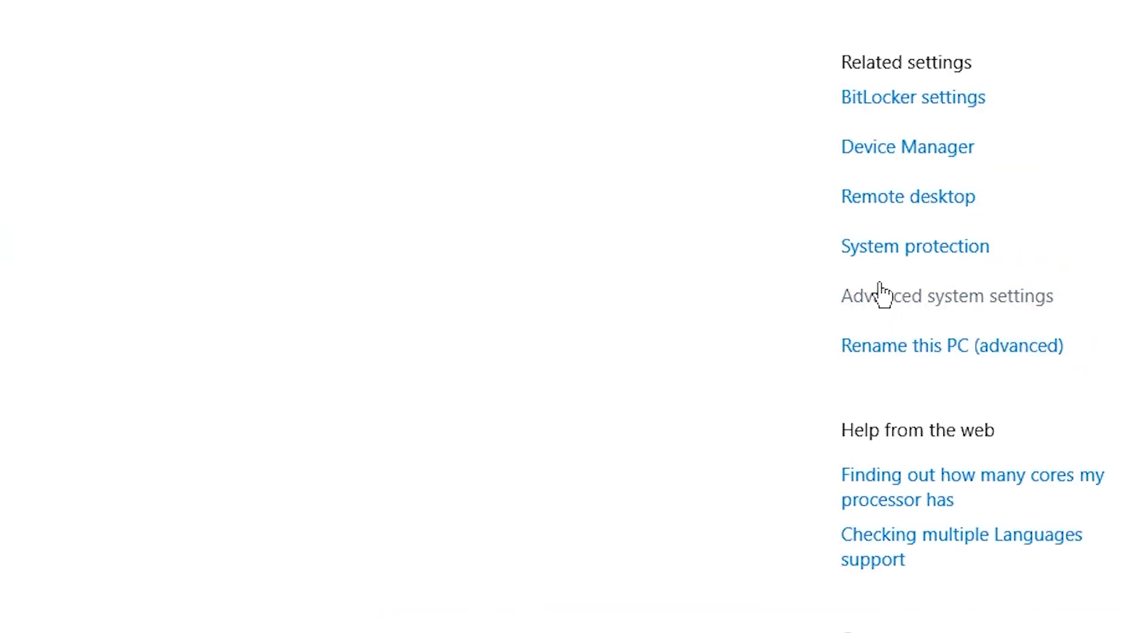
click(913, 305)
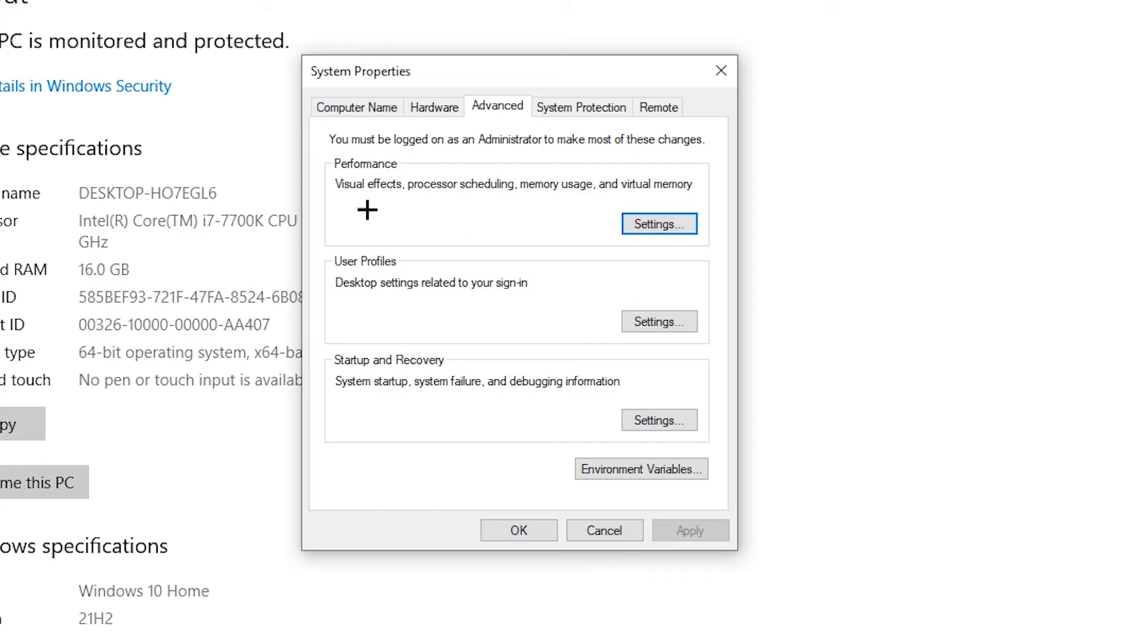
click(661, 225)
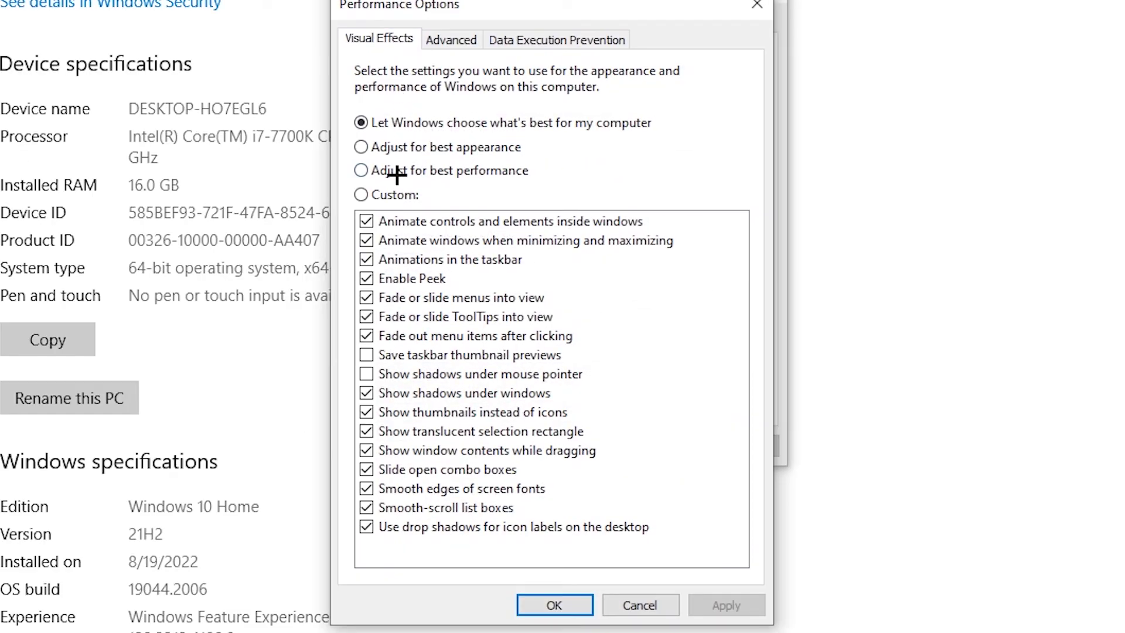
click(397, 174)
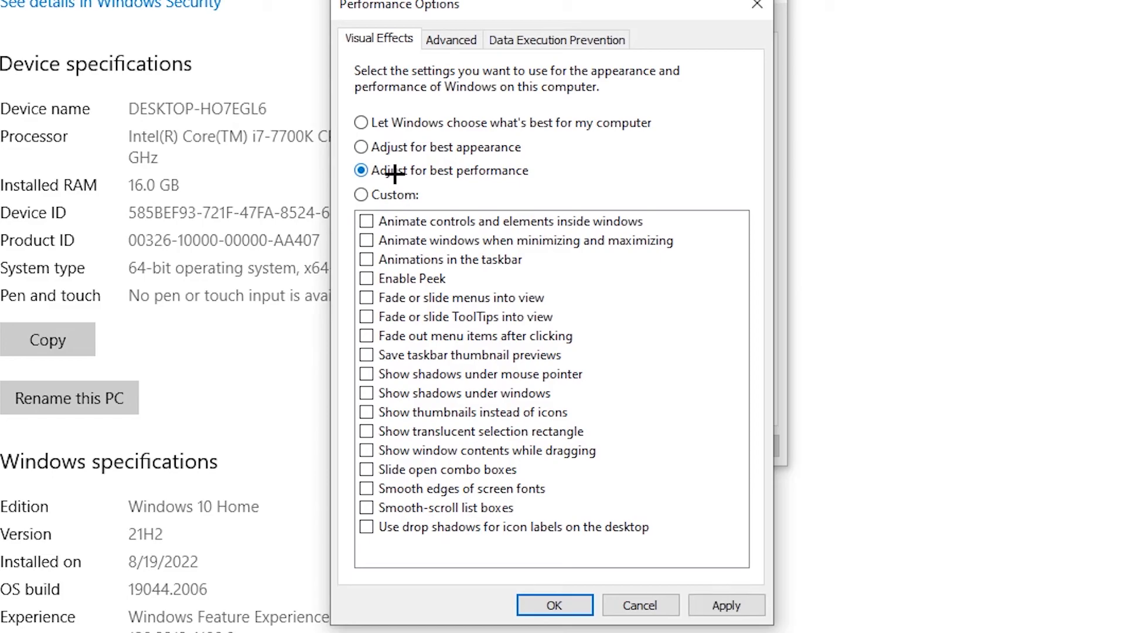
click(717, 613)
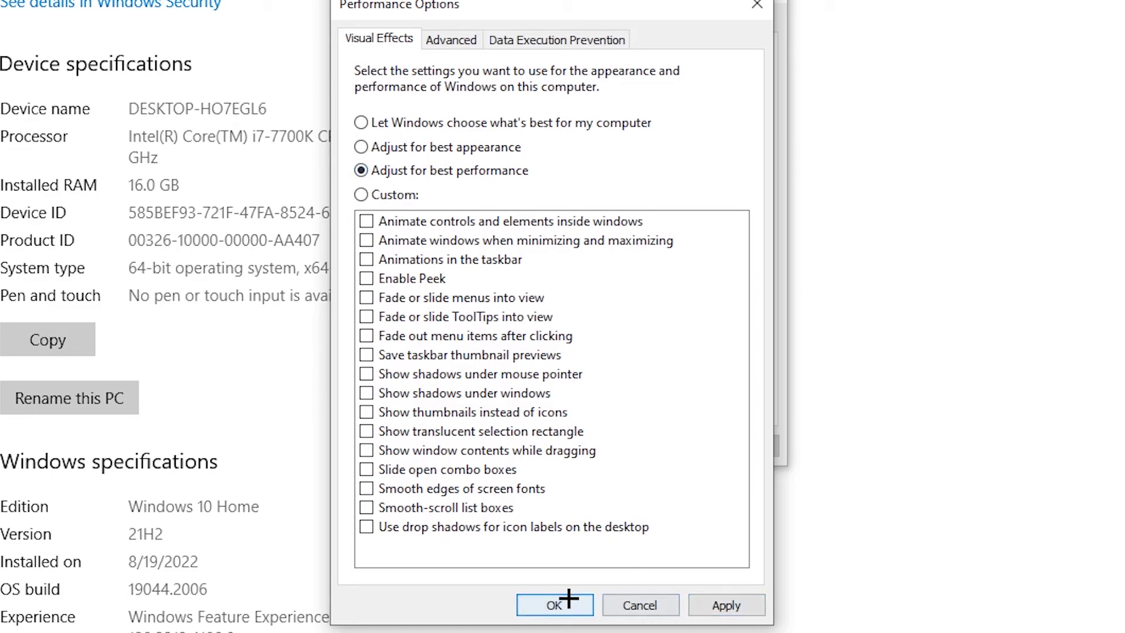
click(570, 603)
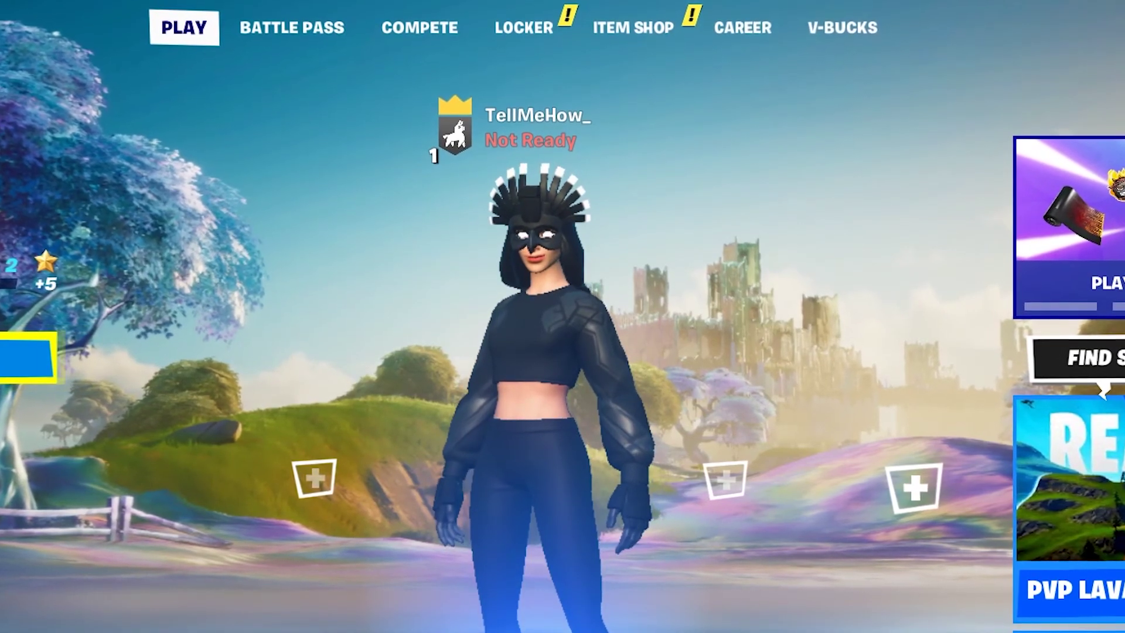